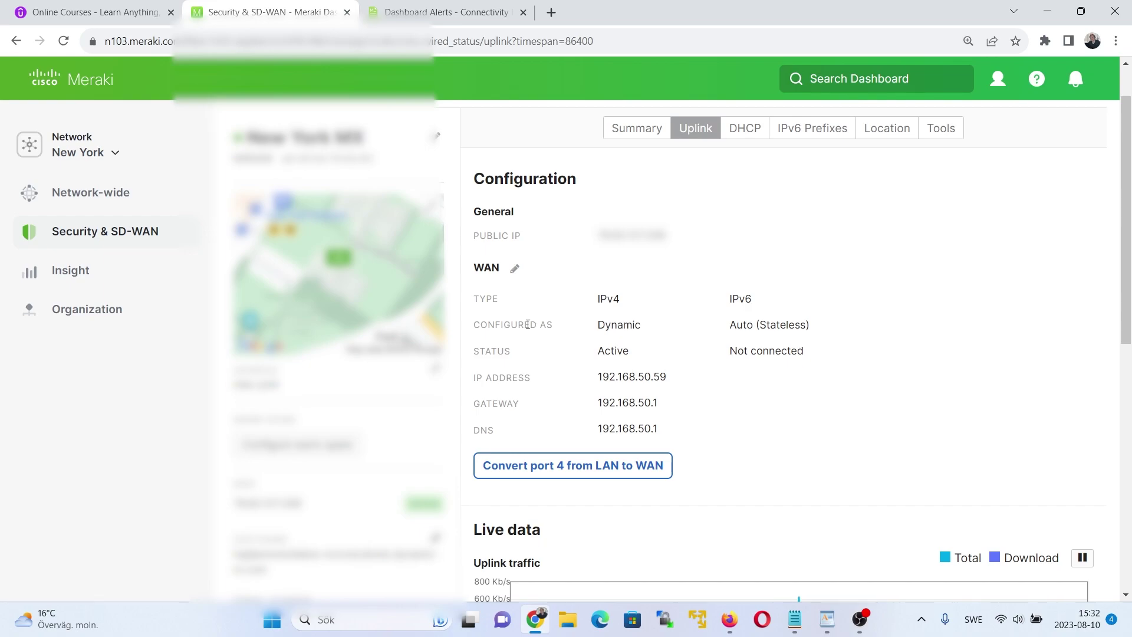
- Set the WAN to manual IPv4 192.168.45.1, mask 255.255.255.0, gateway 192.168.45.254, and save
left_click(514, 277)
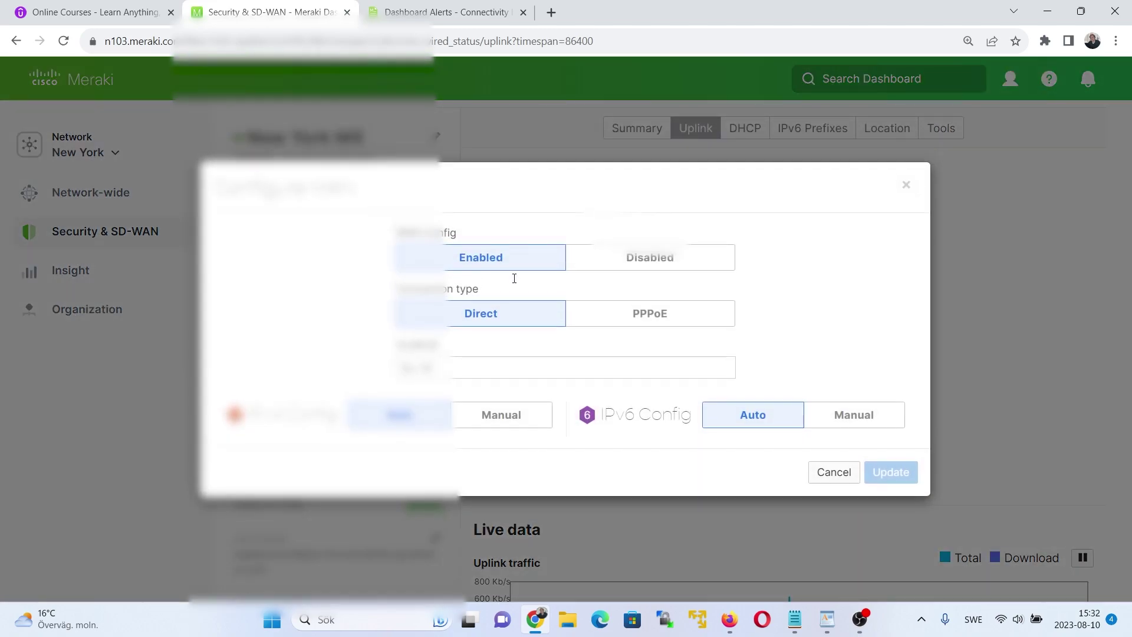
left_click(511, 411)
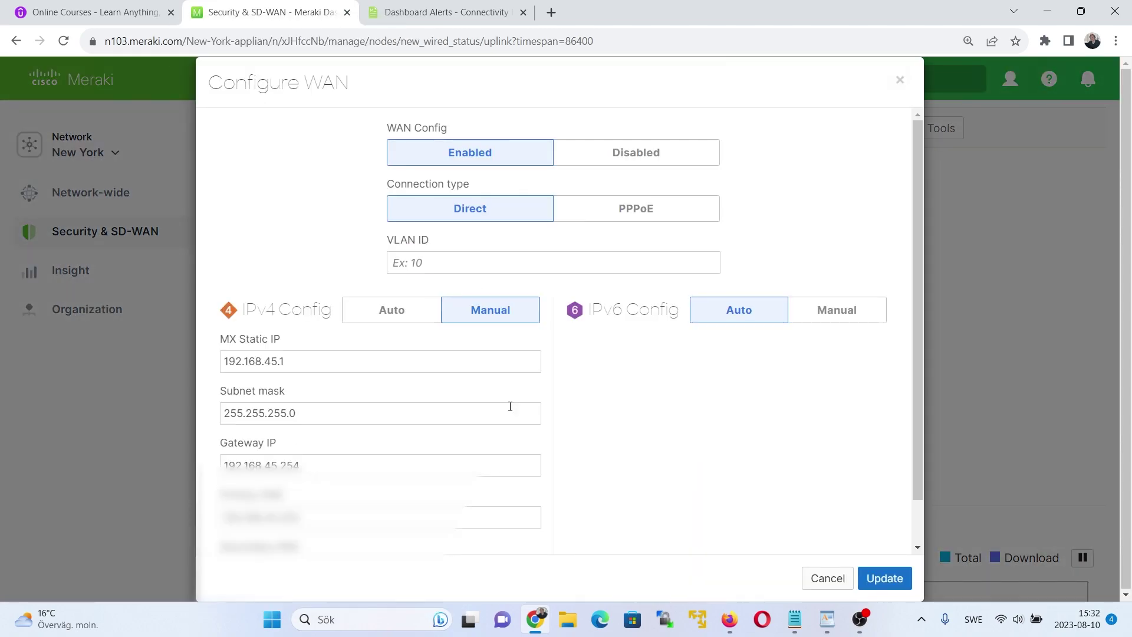
scroll(510, 407, "down", 1)
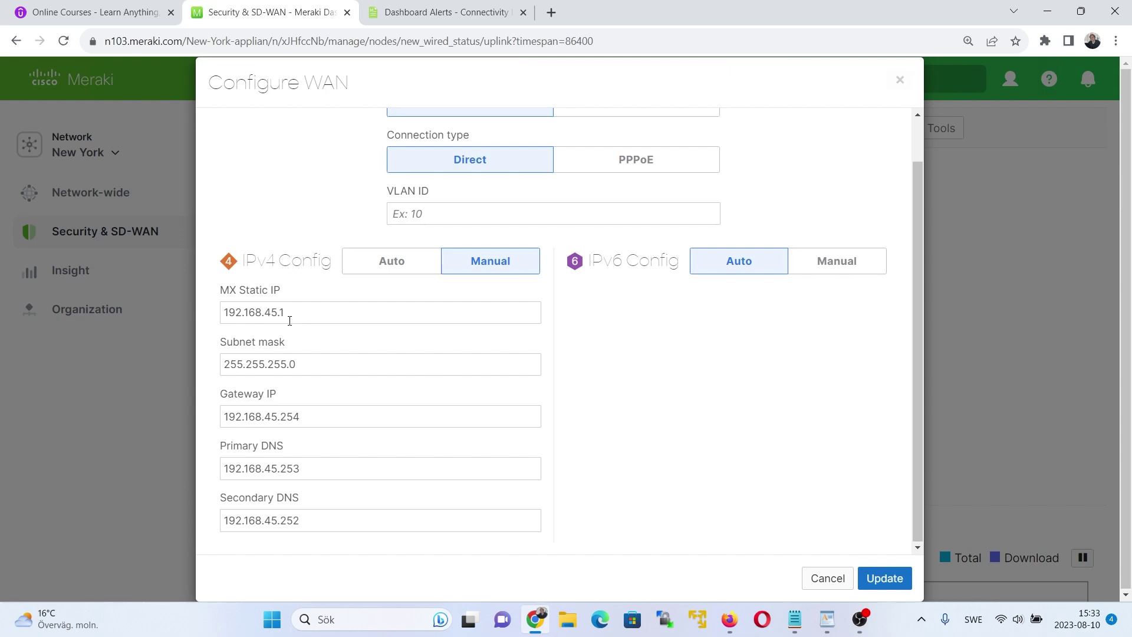
left_click(883, 580)
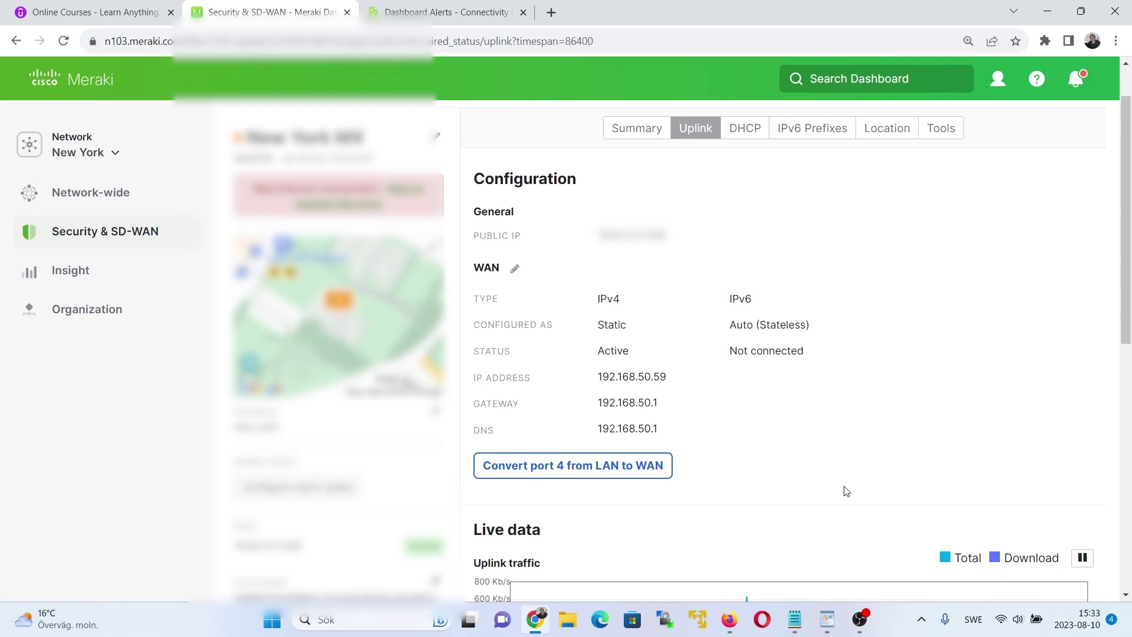
- Ping google.com from the appliance's Tools, confirming 0% loss and 33 ms, then close the results
double_click(599, 325)
left_click(938, 134)
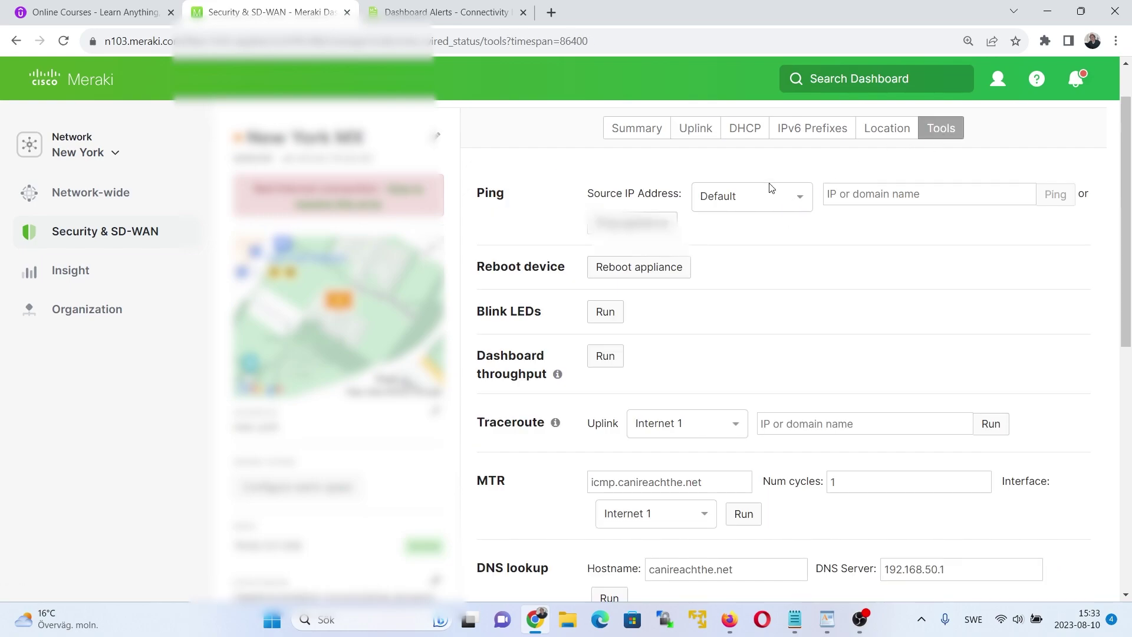
left_click(857, 194)
left_click(914, 257)
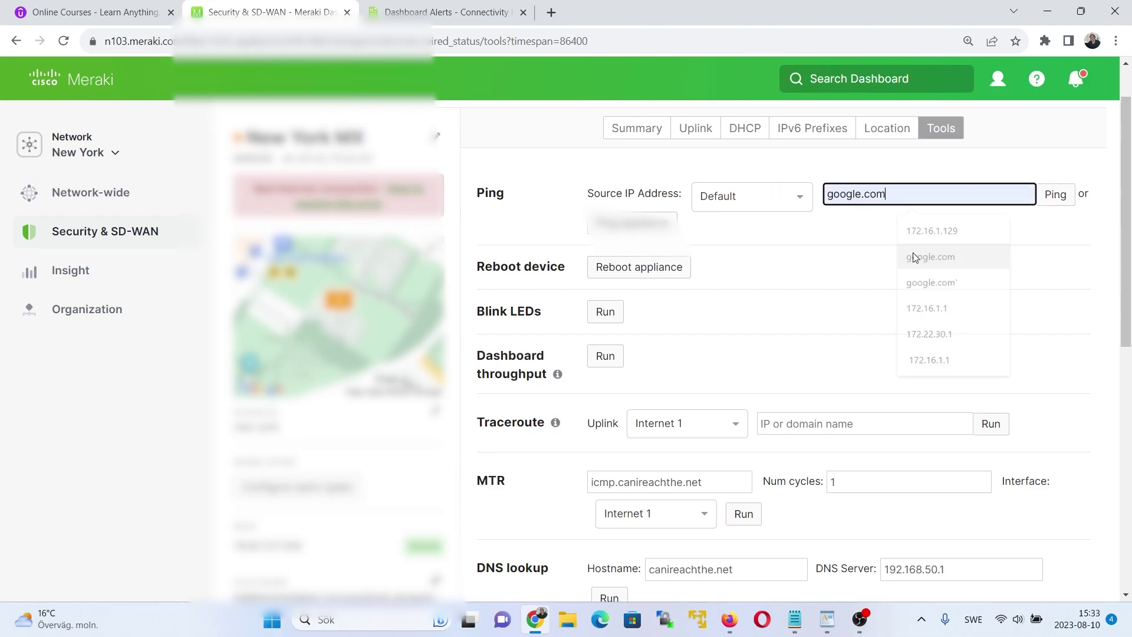
left_click(1057, 194)
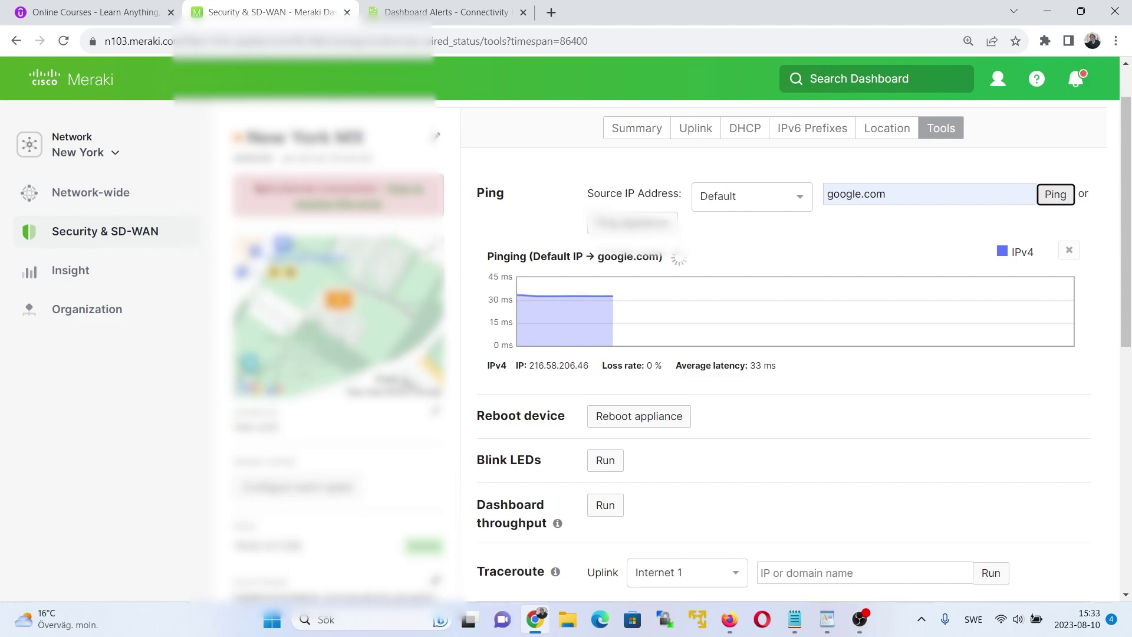
left_click(1070, 255)
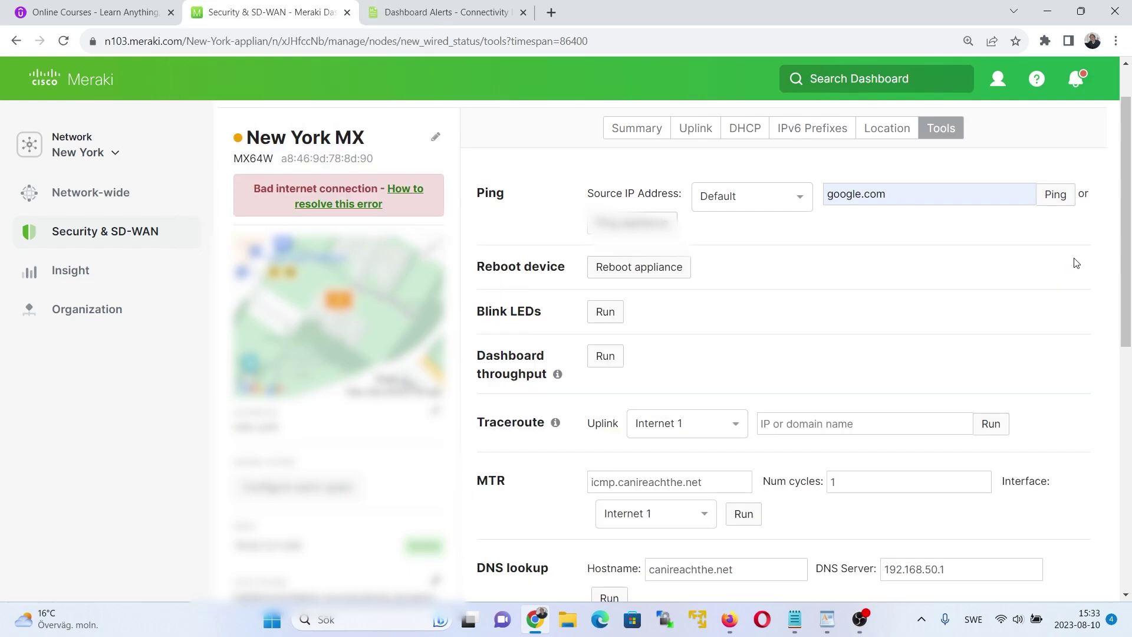
- Return to Uplink, view the bad internet connection help article, then close it
left_click(693, 130)
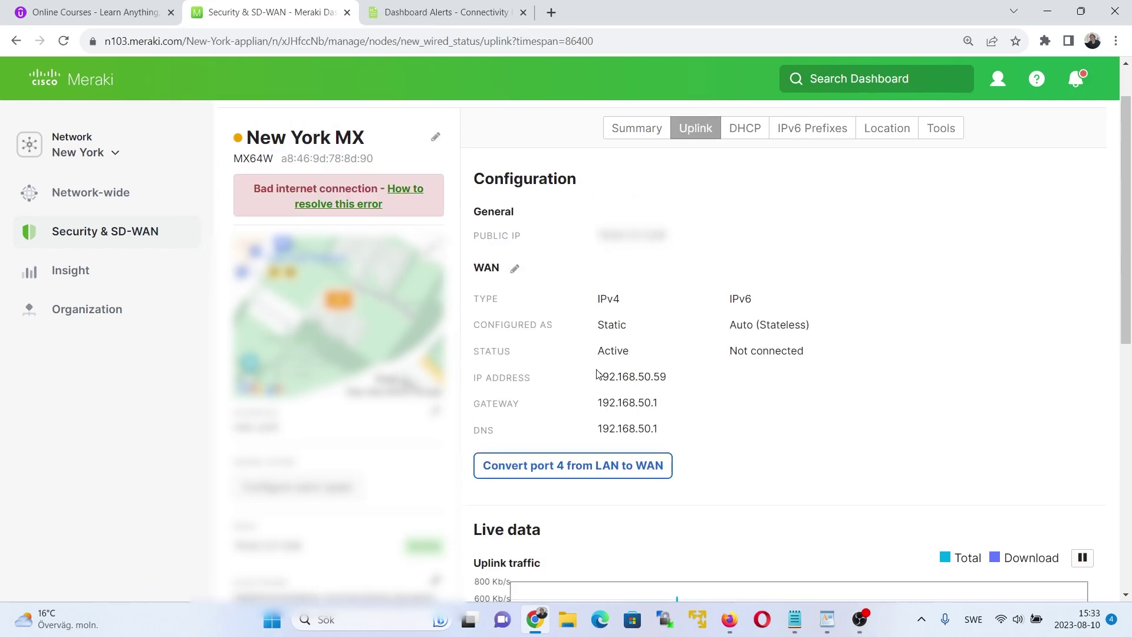
left_click(405, 193)
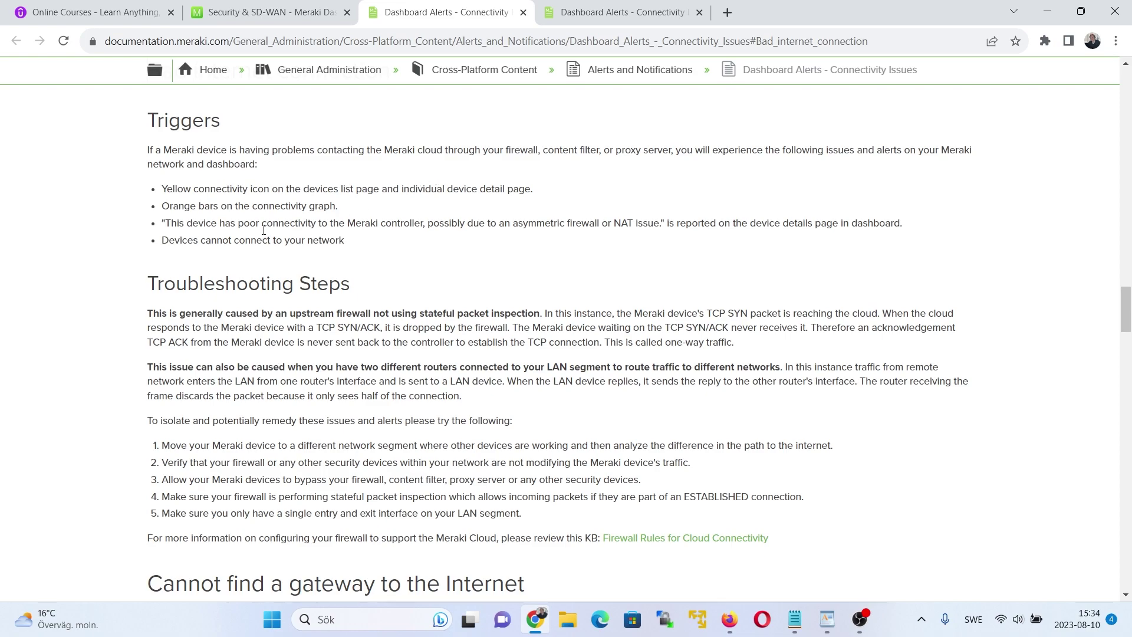
left_click(523, 12)
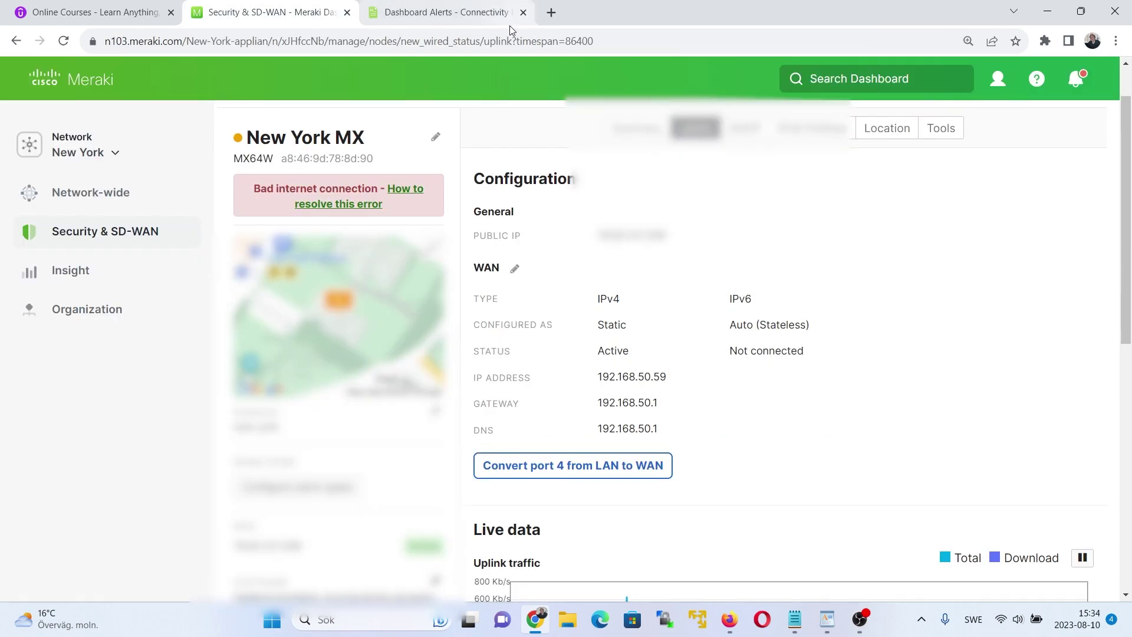
- Change the WAN IPv4 configuration from Manual back to Auto and save it
scroll(684, 399, "down", 1)
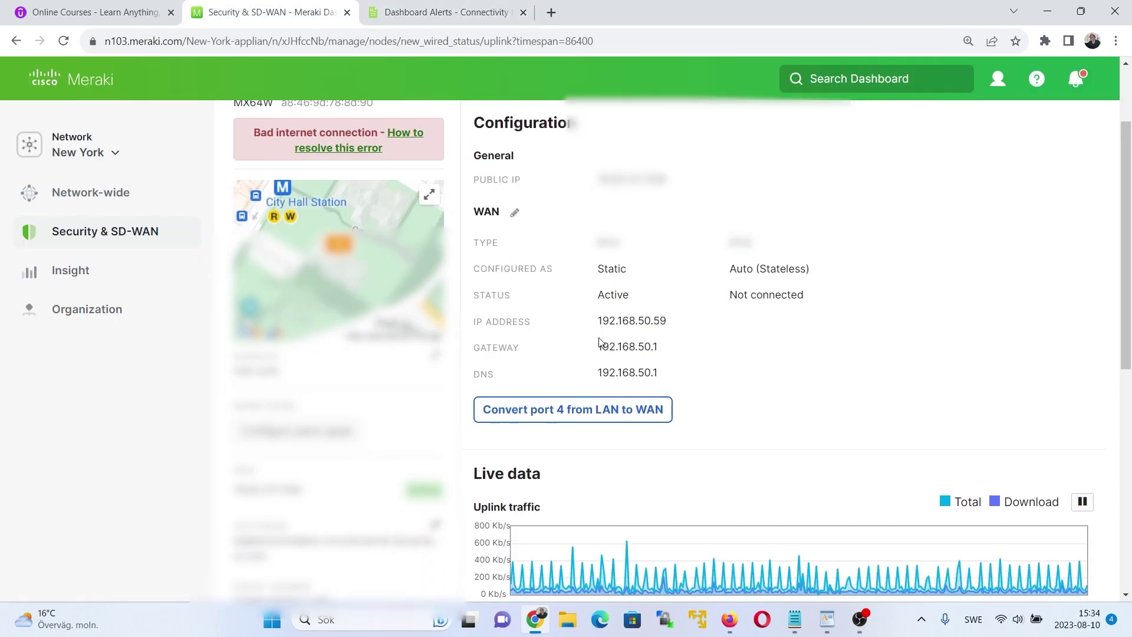
left_click(515, 211)
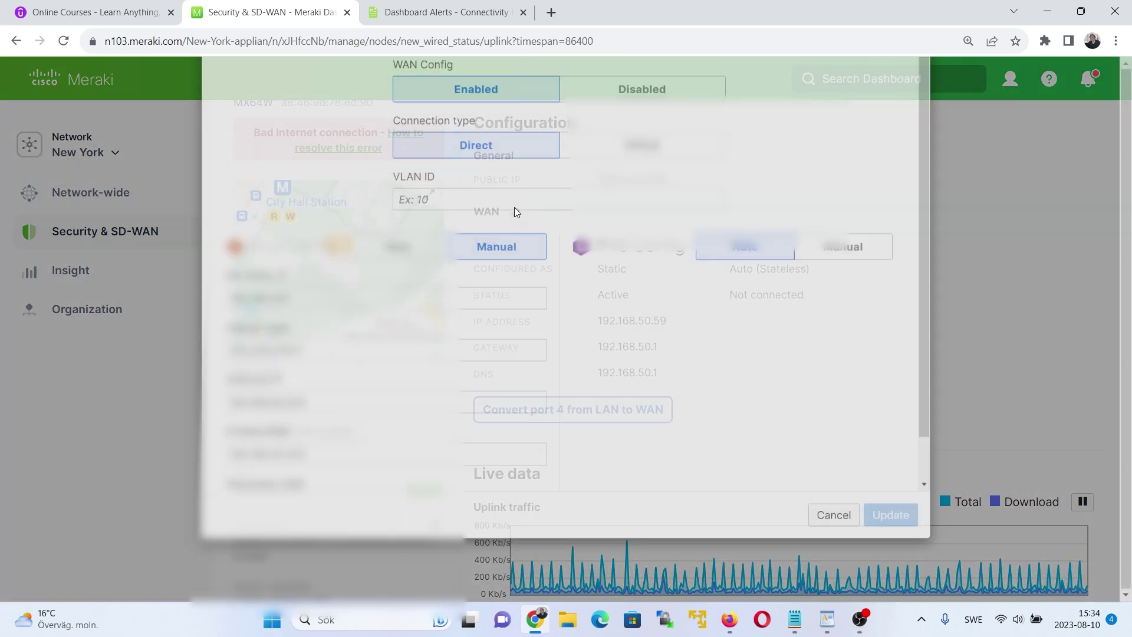
scroll(574, 486, "down", 1)
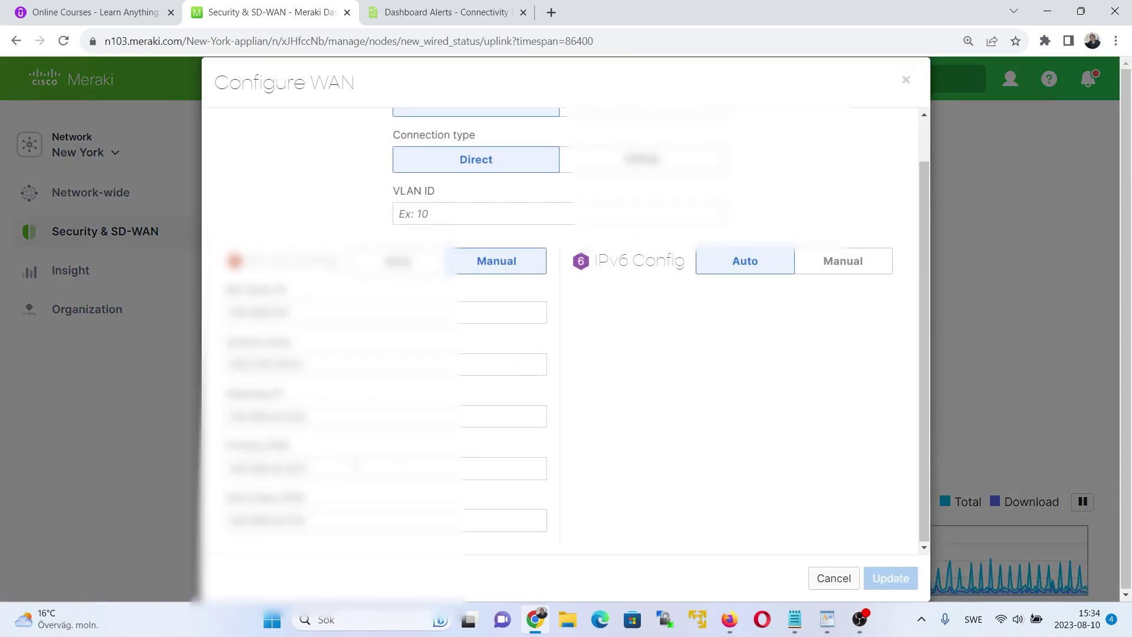
left_click(906, 79)
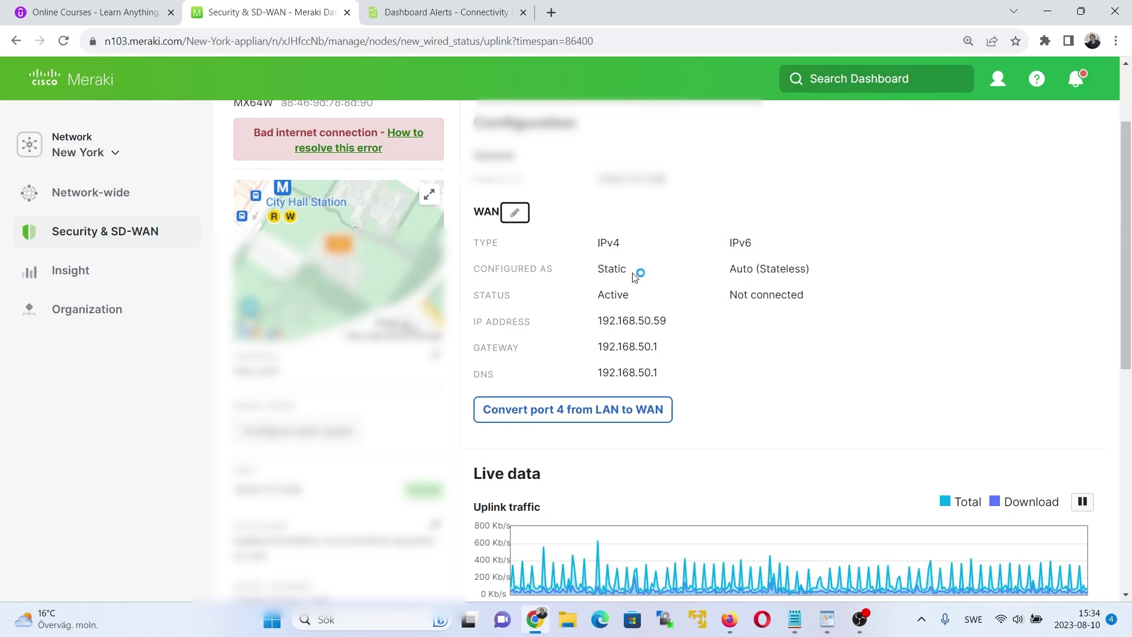
left_click(507, 218)
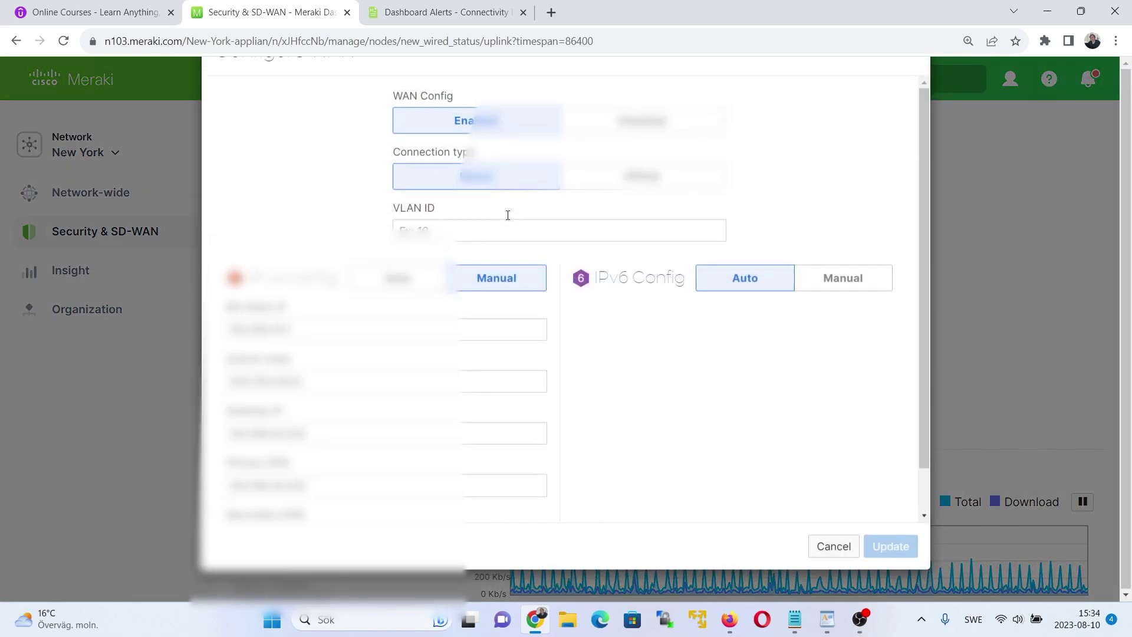
left_click(422, 317)
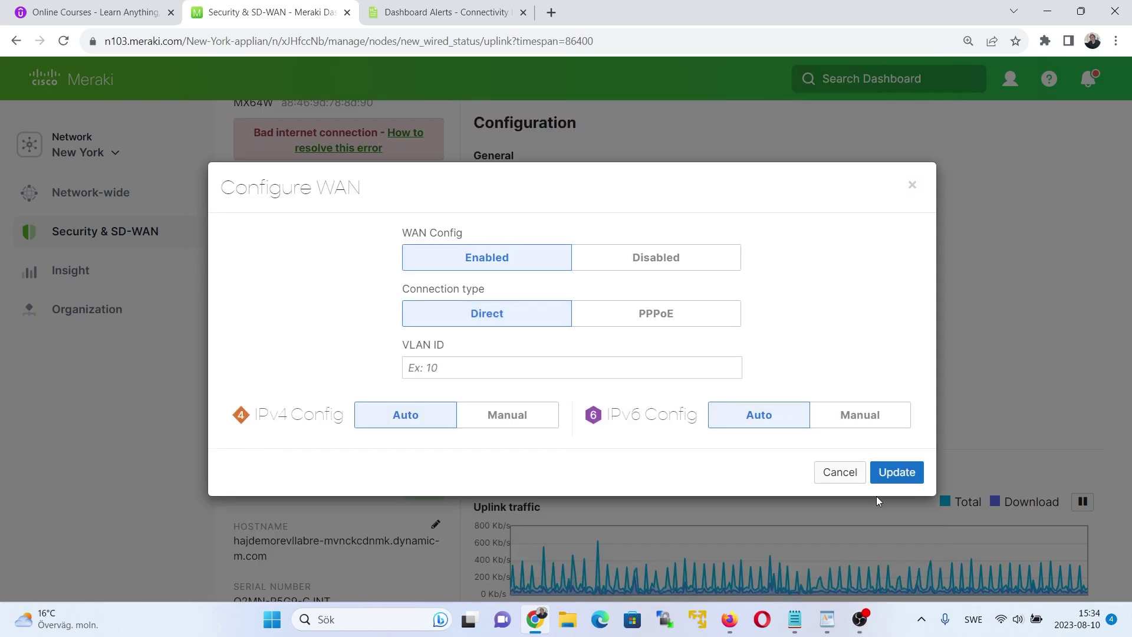
left_click(894, 471)
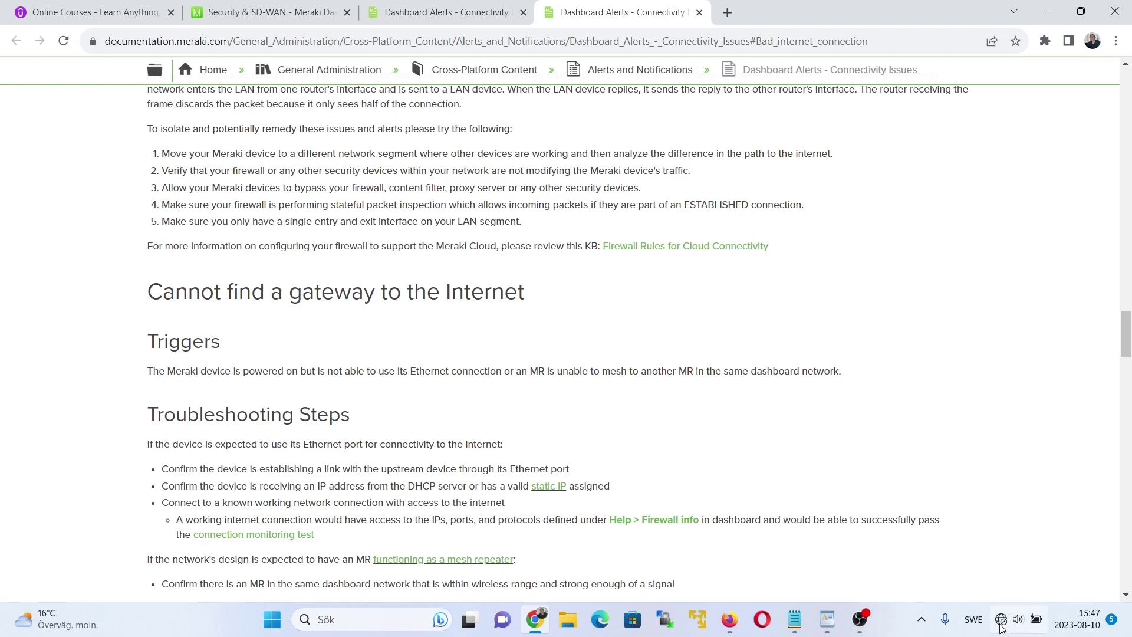
- Load the appliance's local status page at wired.meraki.com
left_click(747, 48)
type("wire")
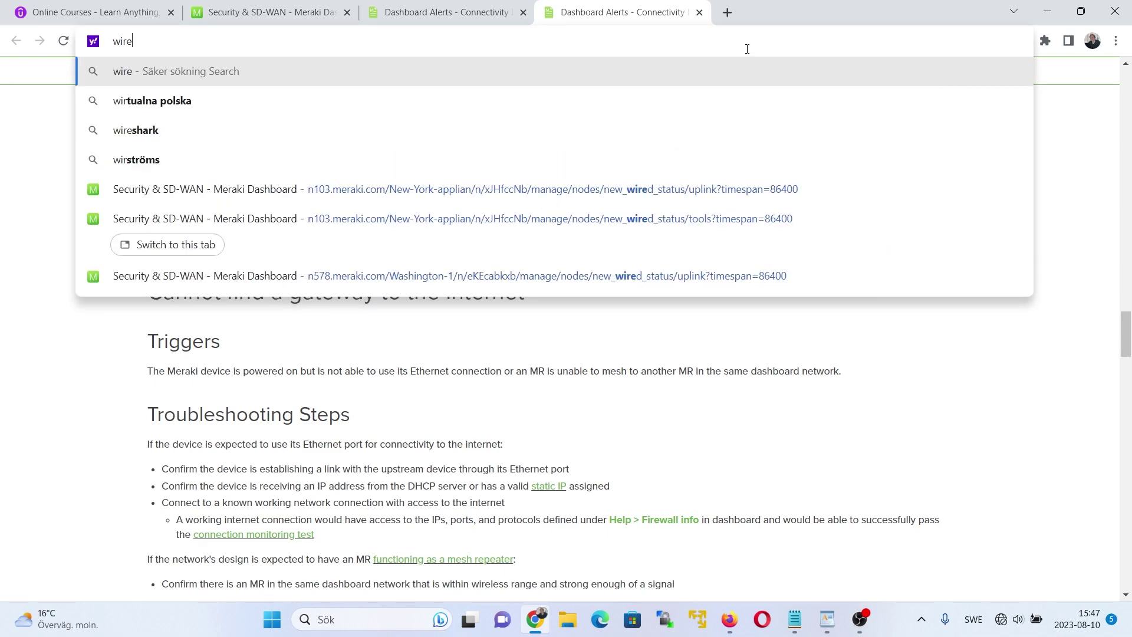
type("d.meraki.co")
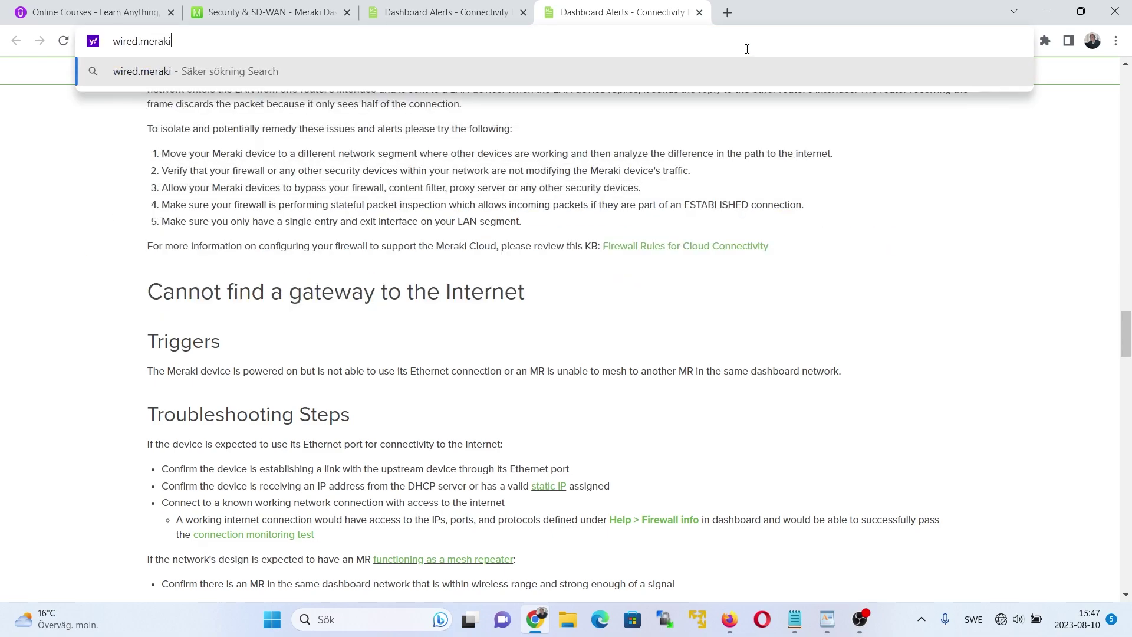
type("m")
key("Return")
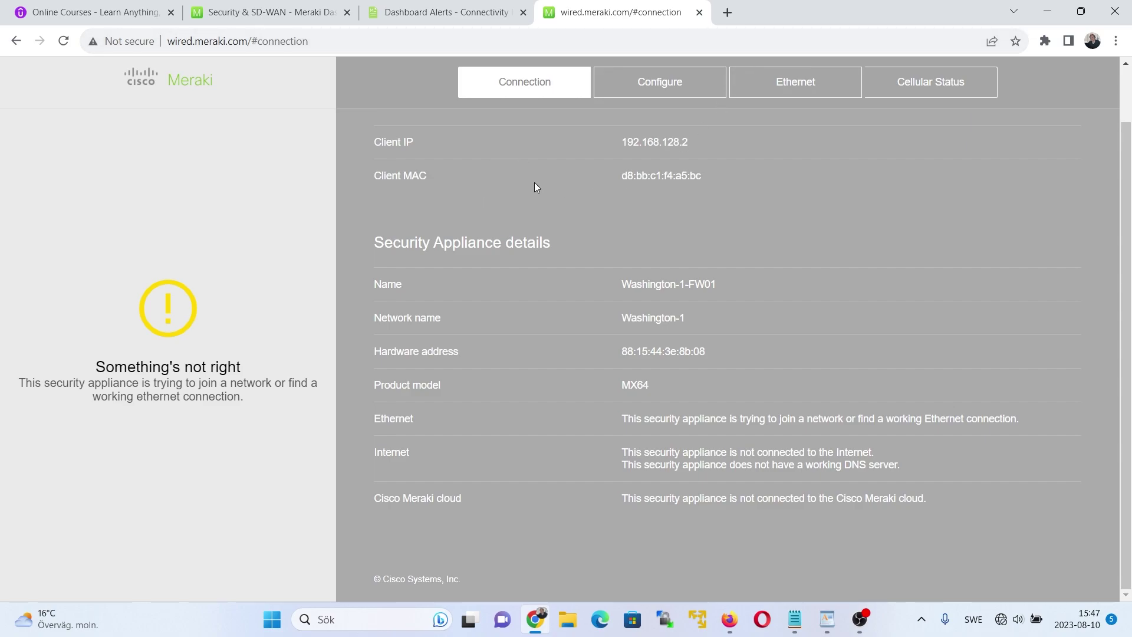
- Turn off the laptop's Wi-Fi and reload the wired.meraki.com page
left_click(1019, 619)
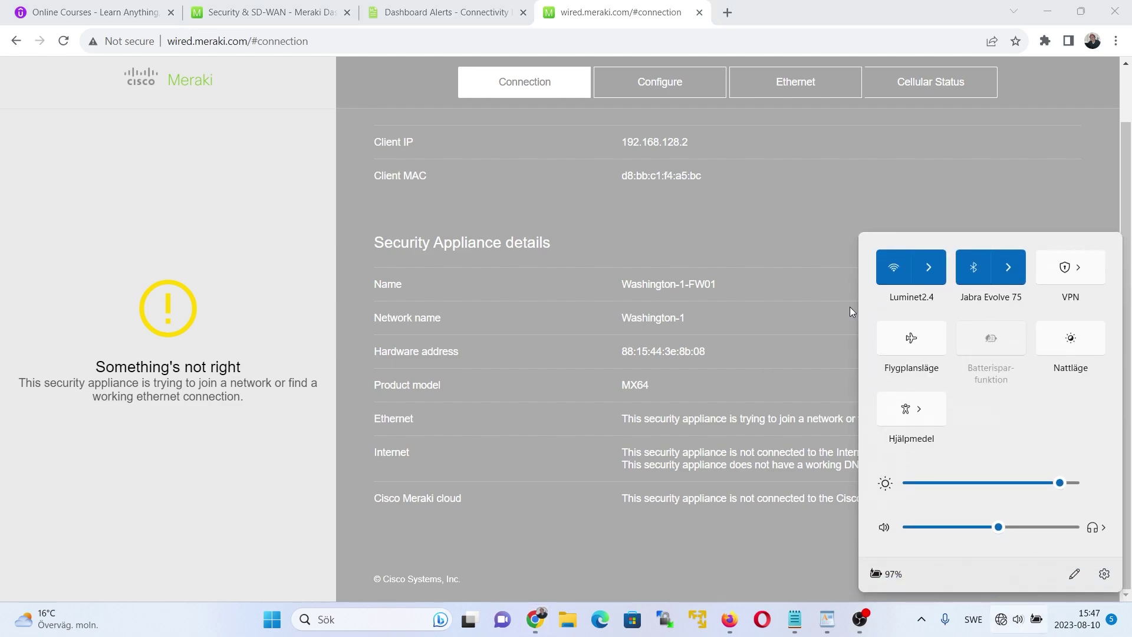
left_click(892, 266)
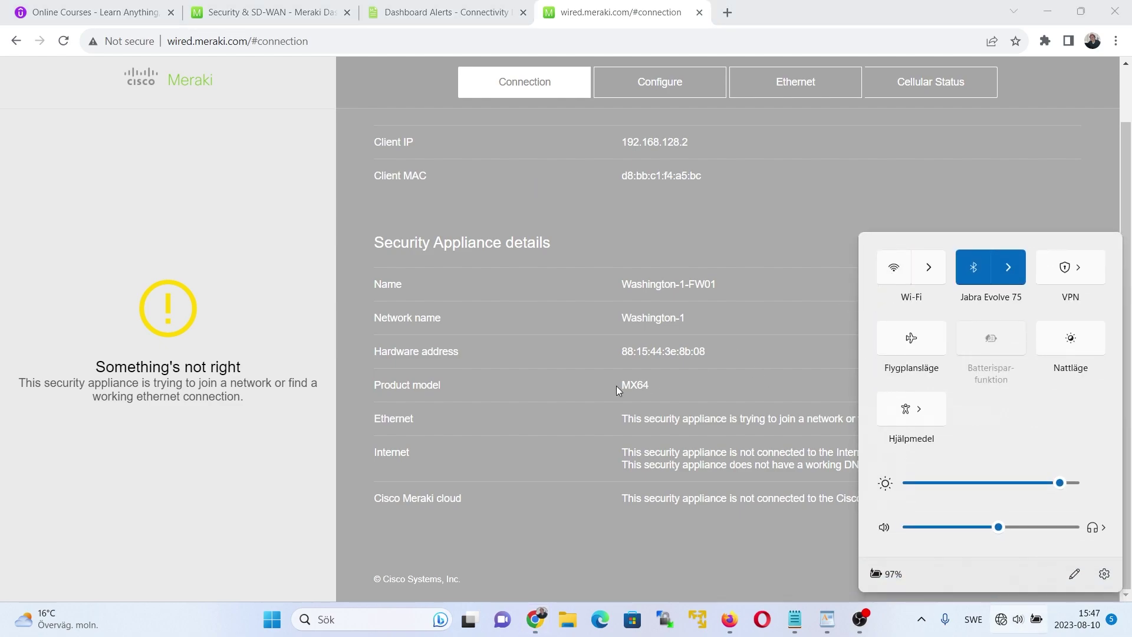
left_click(274, 510)
left_click(270, 42)
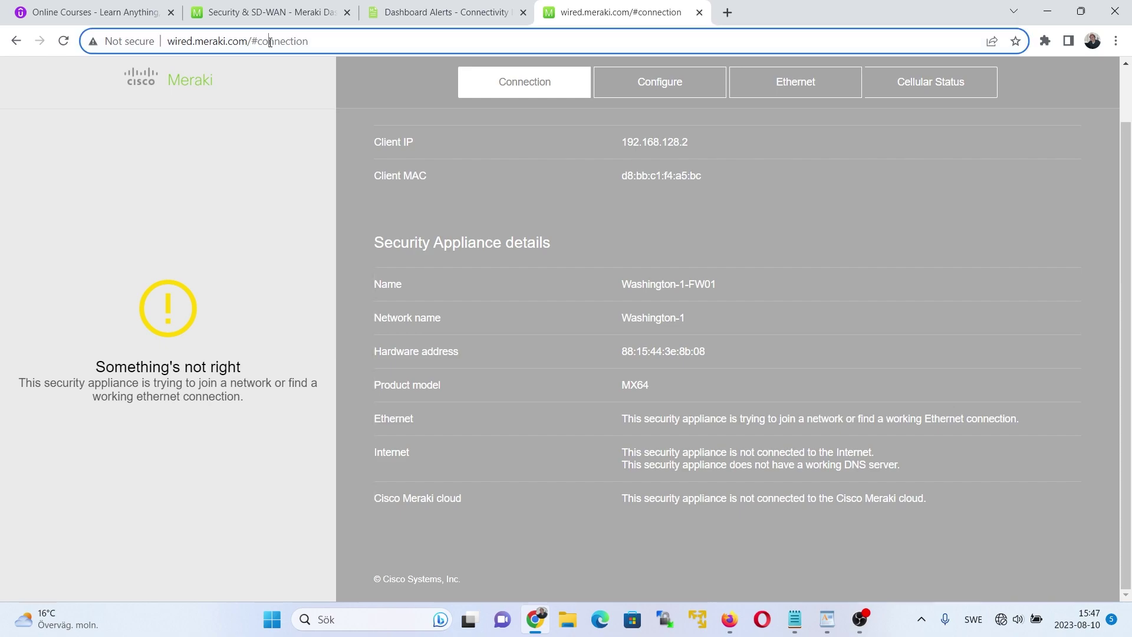
key("Return")
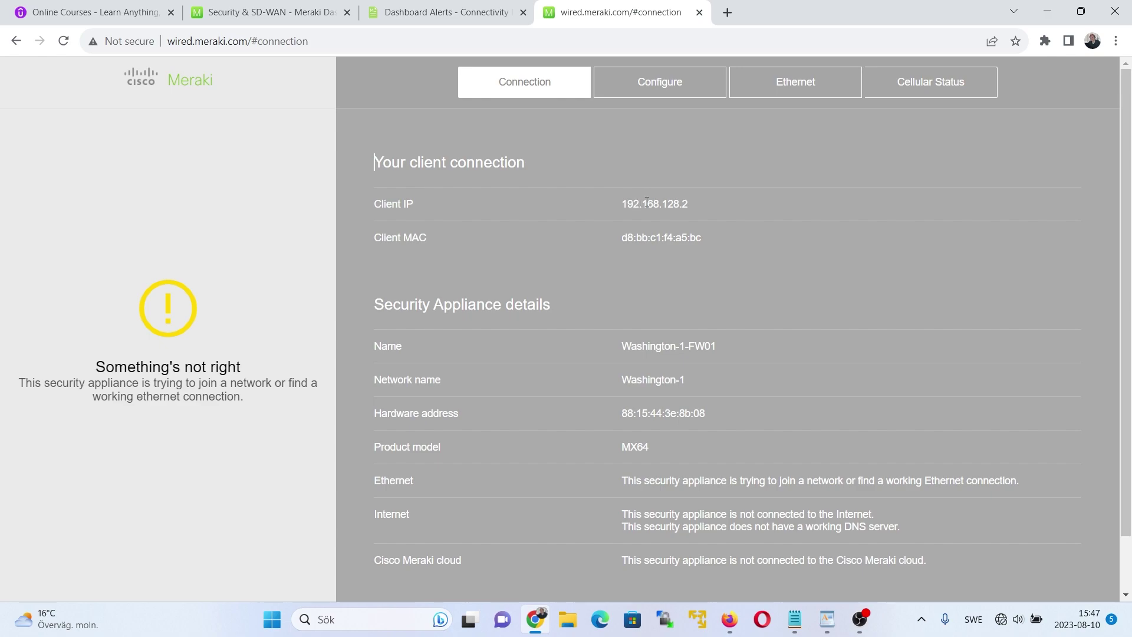
- Open the Configure tab and sign in with the appliance's username and password
left_click(630, 86)
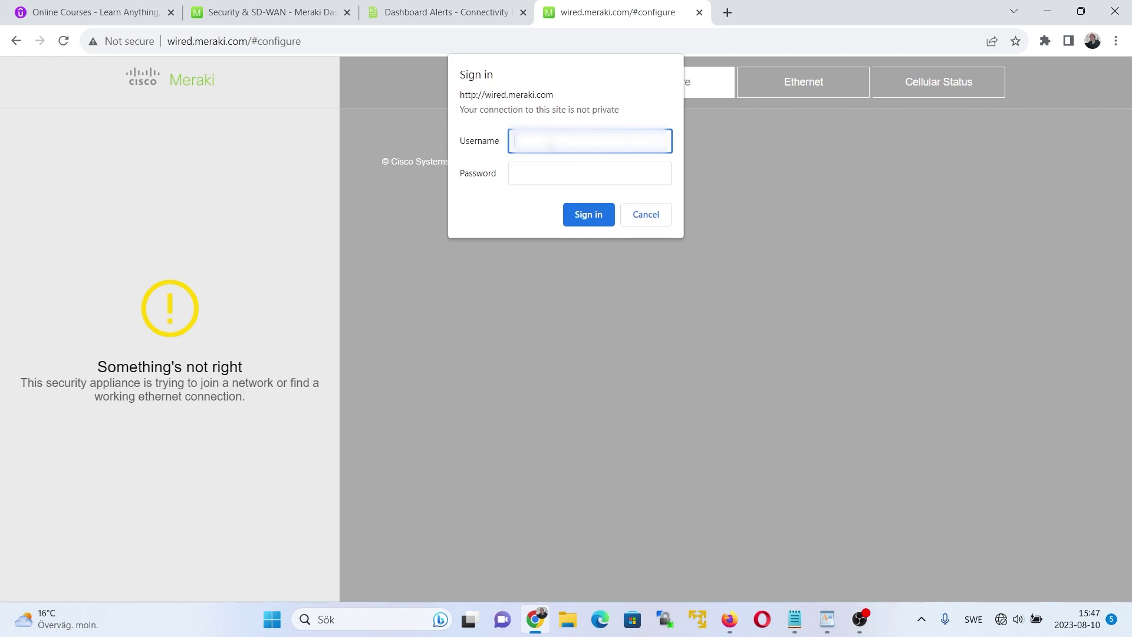
key("Tab")
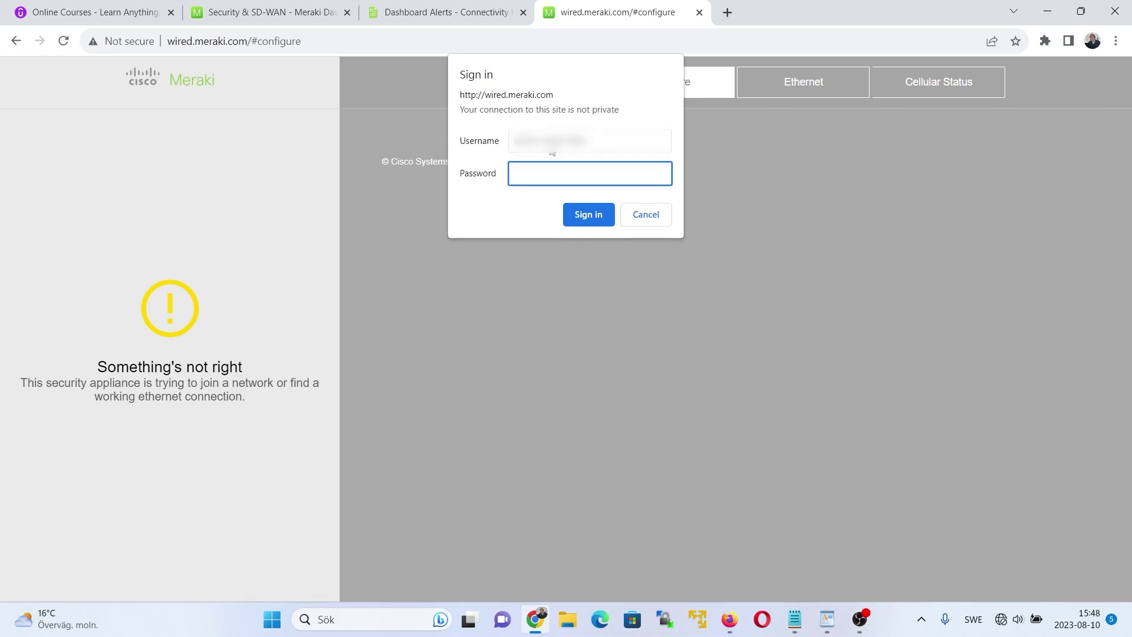
key("Return")
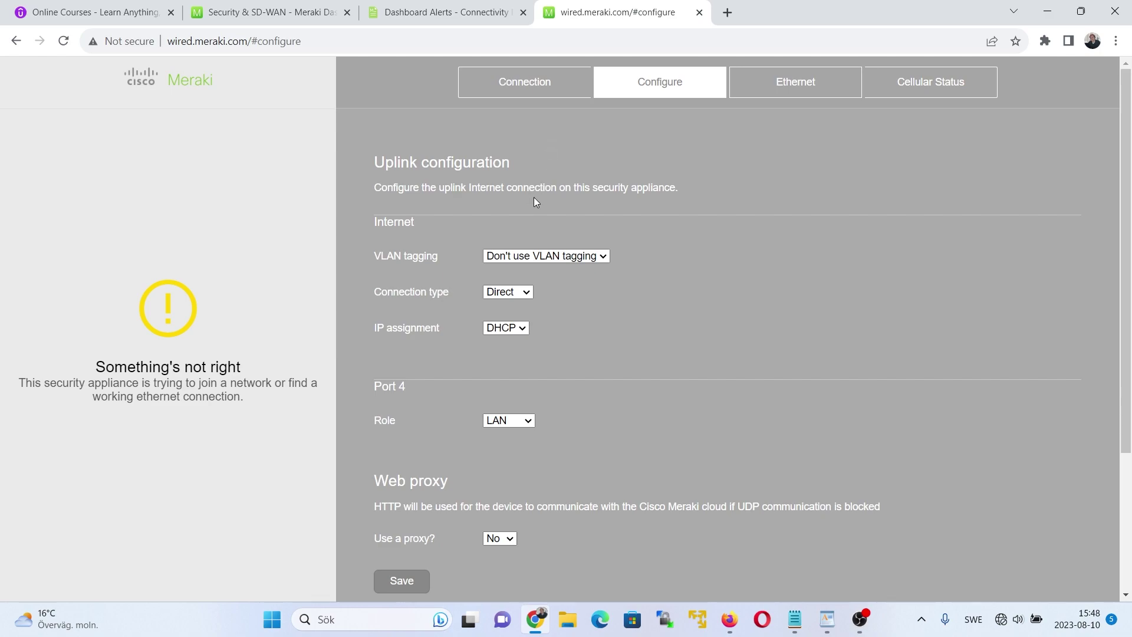
- Change the uplink IP assignment from DHCP to Static
scroll(535, 201, "down", 4)
scroll(535, 200, "up", 4)
left_click(506, 328)
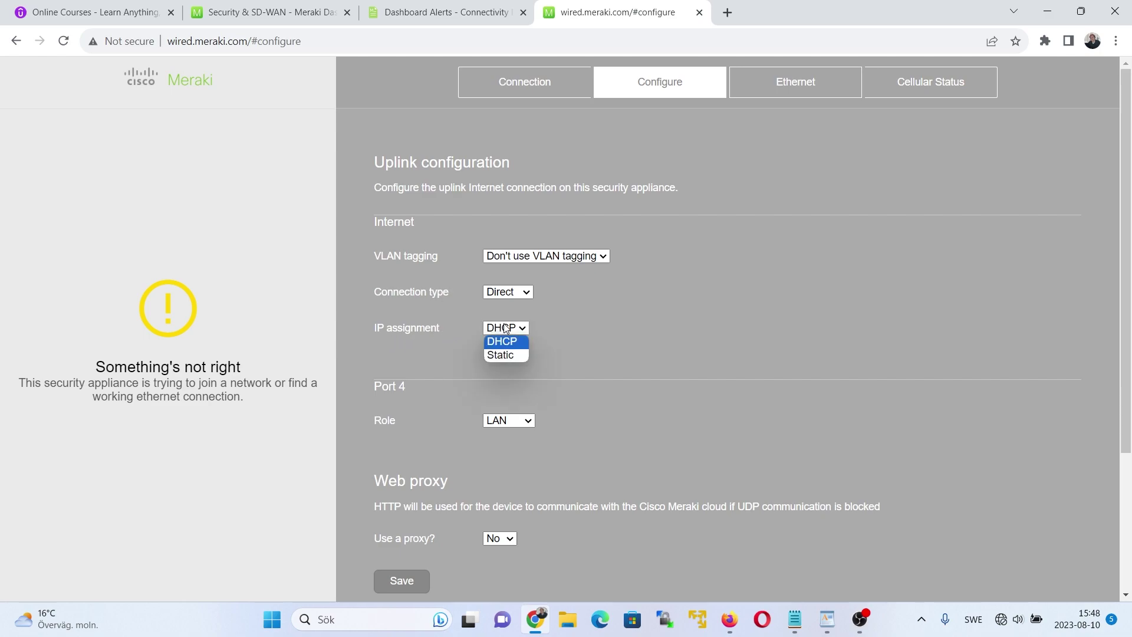
left_click(499, 356)
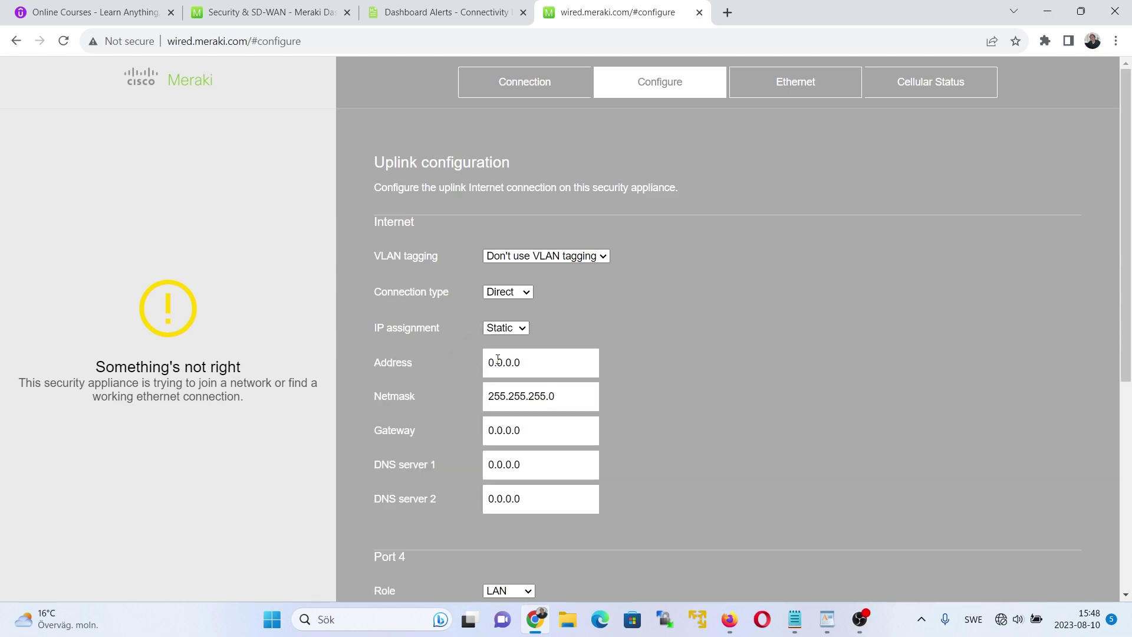
- Enter address 192.168.45.2, gateway 192.168.45.3, DNS servers 192.168.45.253 and 192.168.45.252
double_click(540, 372)
type("192.168.45.2")
key("Tab")
key("Tab")
type("192.168.45.3")
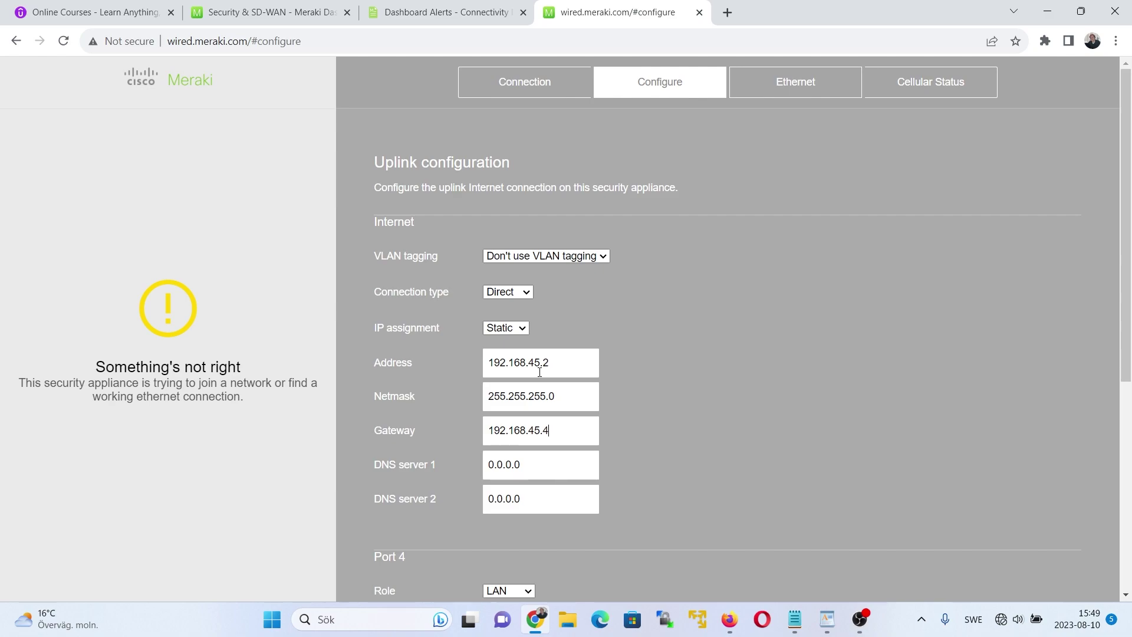
key("Tab")
type("192.168.45.253")
key("Tab")
type("1")
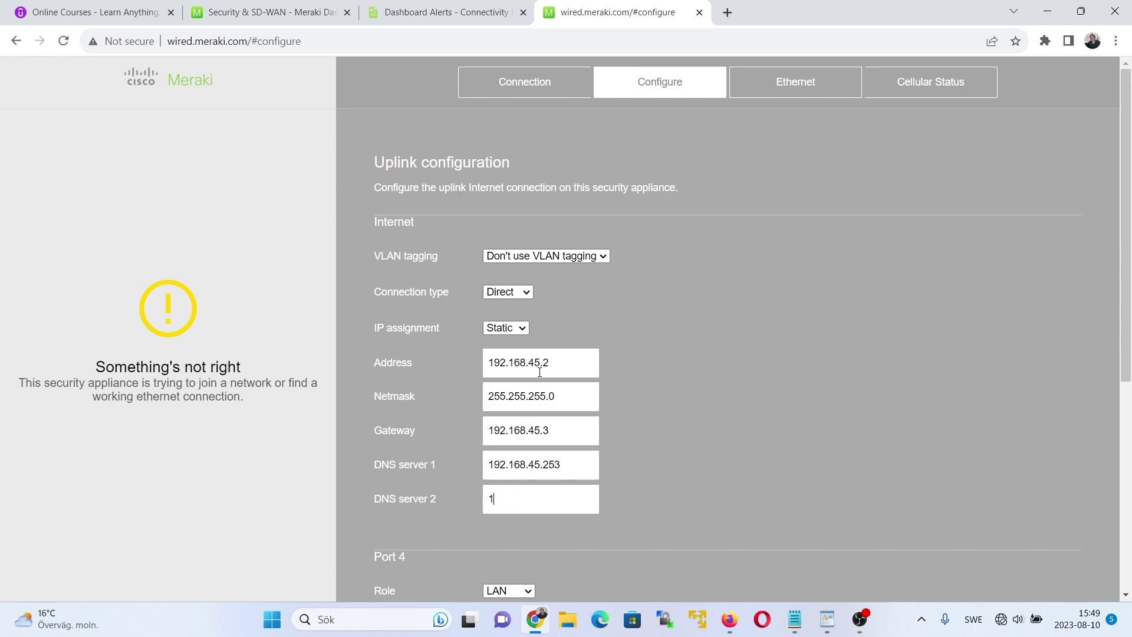
type("92.168.45.252")
- Save the static uplink settings, then check the Connection tab and return to Configure
scroll(661, 415, "down", 2)
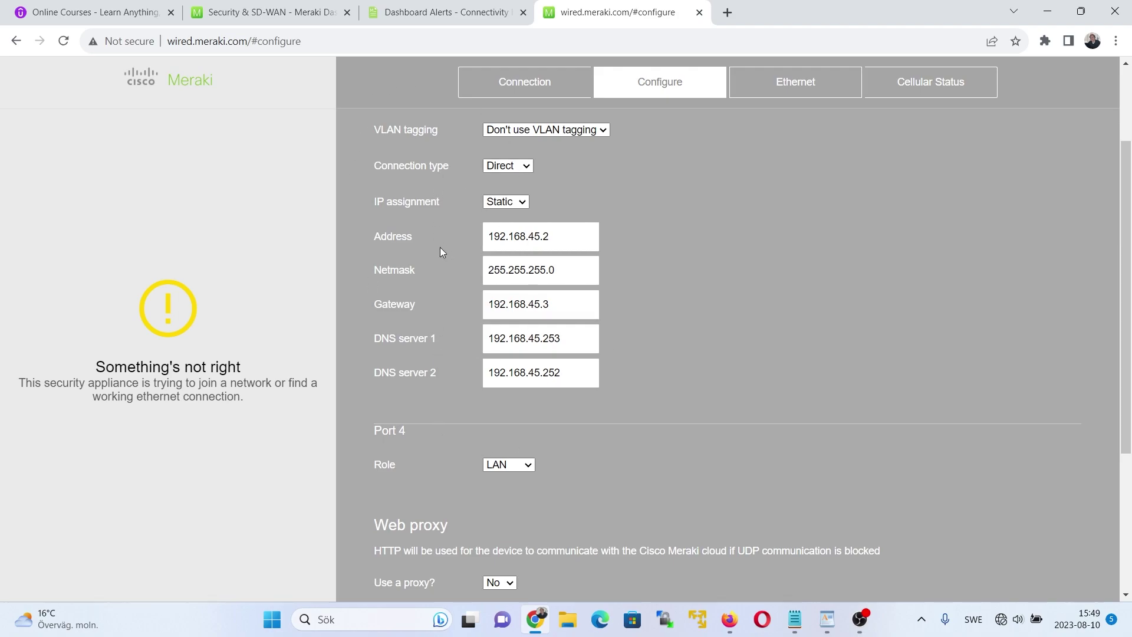
scroll(664, 384, "down", 3)
scroll(664, 384, "up", 6)
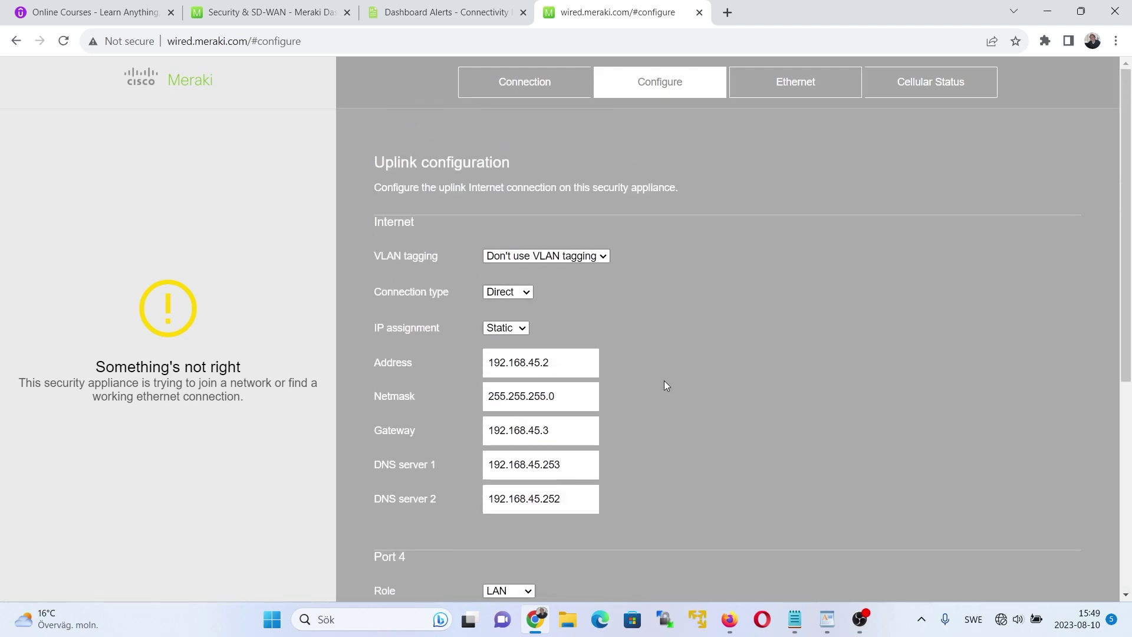
scroll(664, 384, "down", 6)
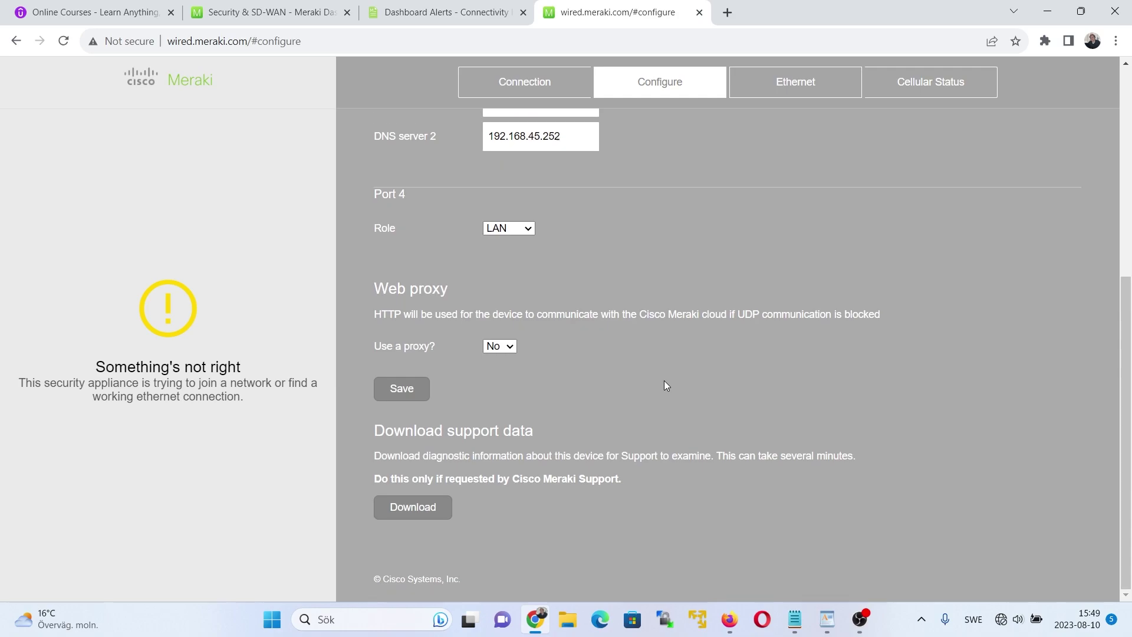
scroll(664, 384, "up", 6)
scroll(664, 384, "down", 6)
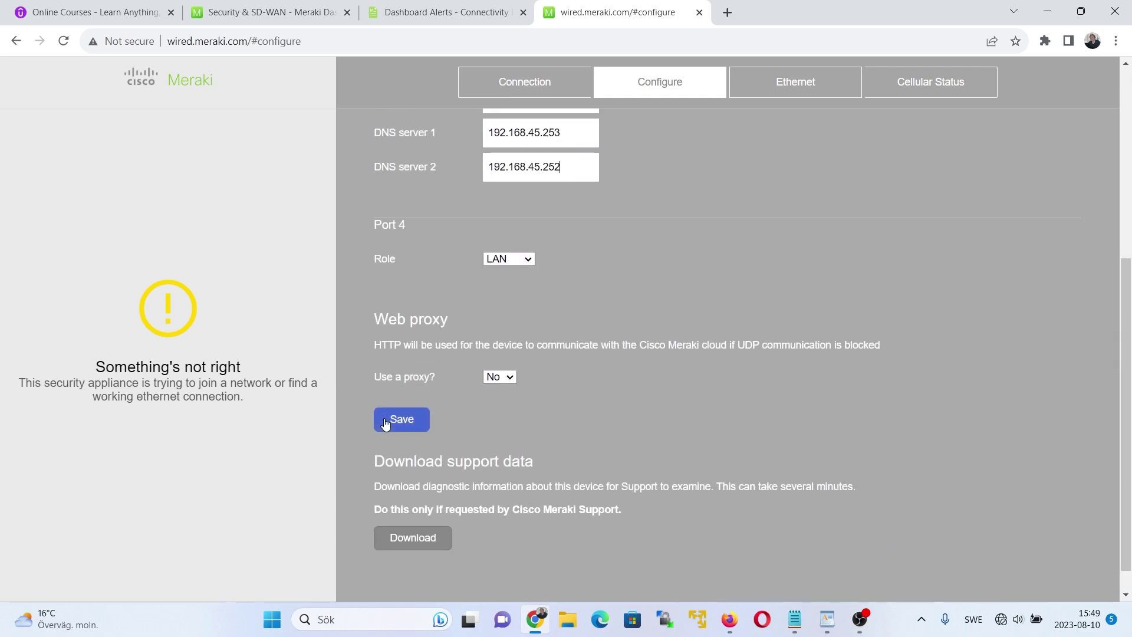
left_click(385, 422)
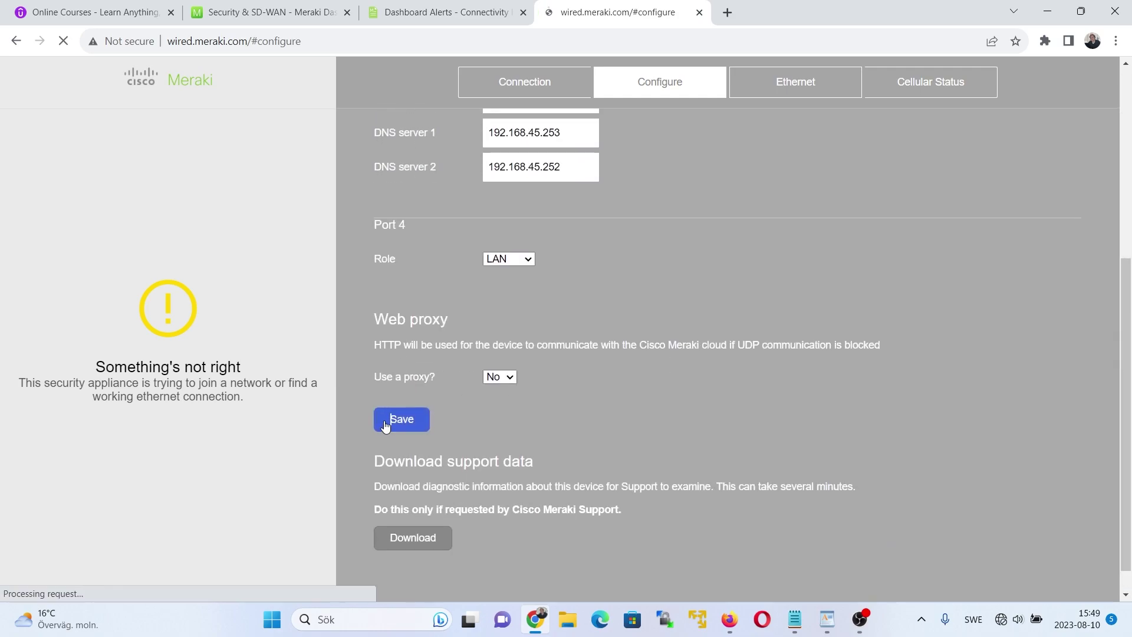
left_click(489, 93)
left_click(635, 73)
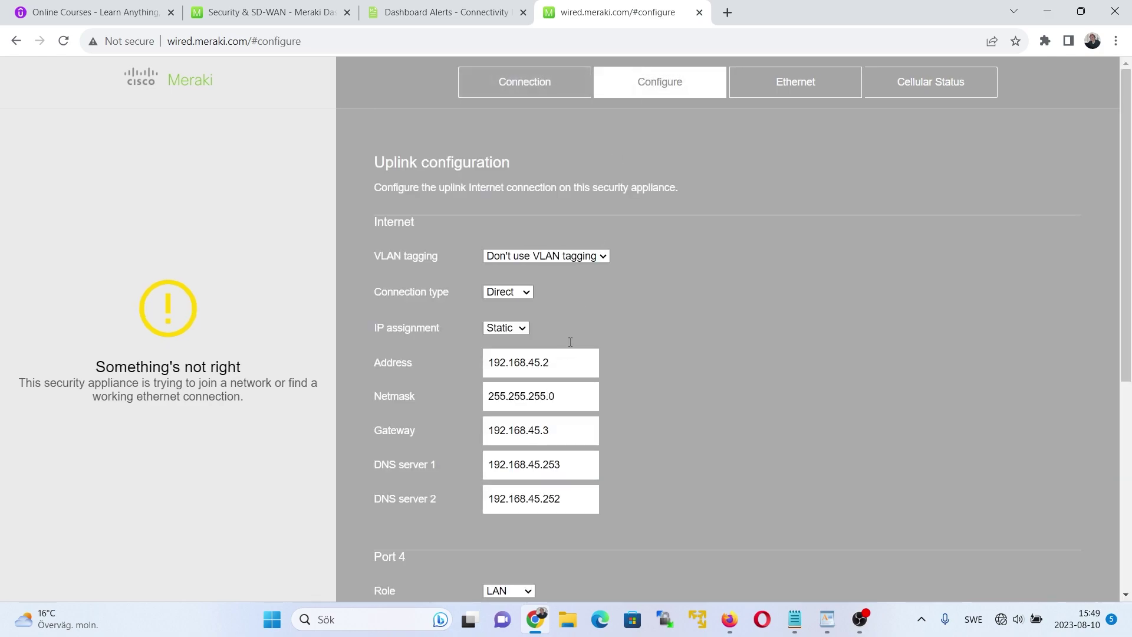